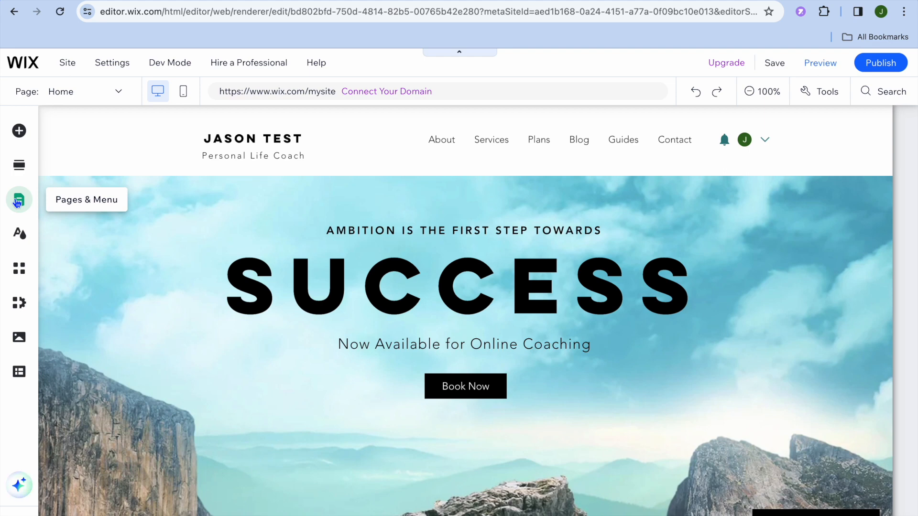
# - Add a page from the Landing Page templates using the "We Are Coming SOON" design, and accept the free Wix.com domain
pyautogui.click(17, 203)
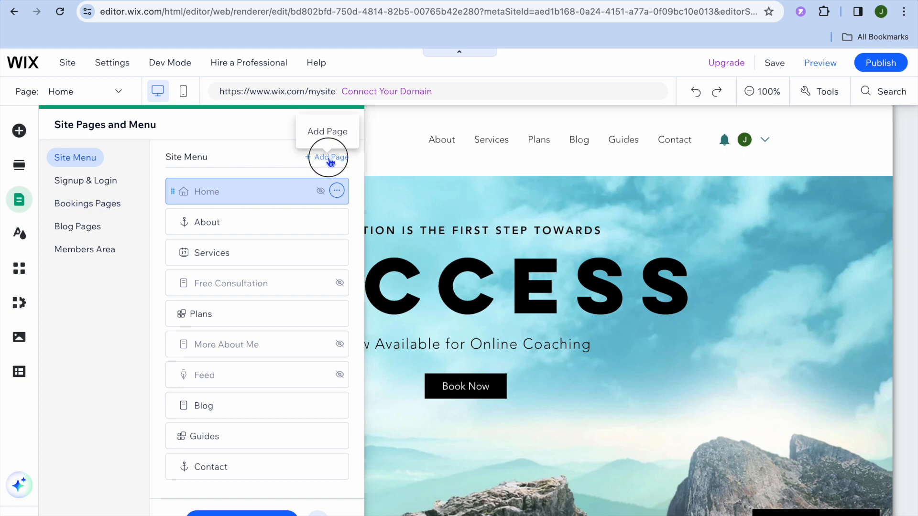
pyautogui.click(329, 157)
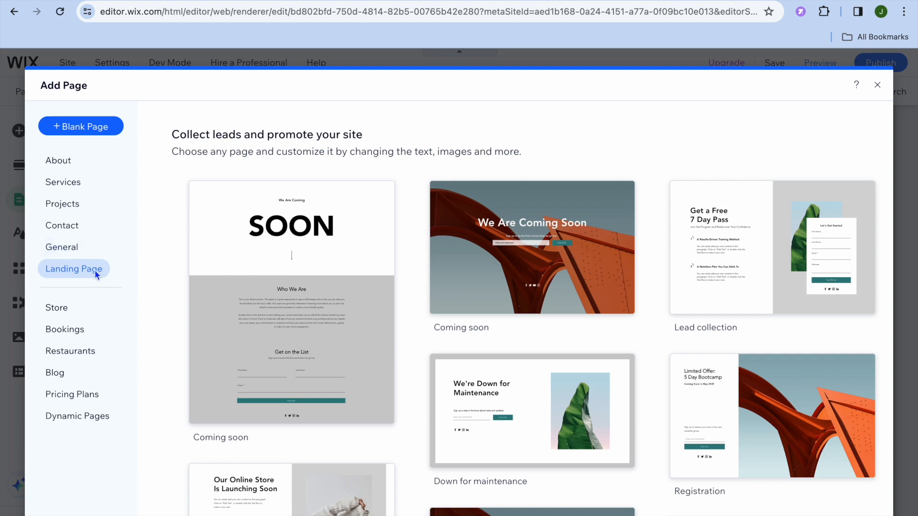
pyautogui.moveTo(254, 273)
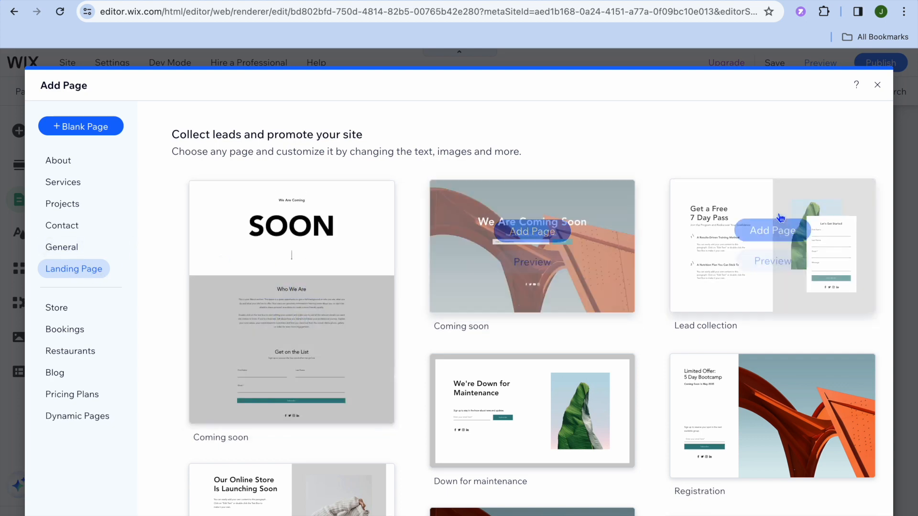
pyautogui.moveTo(294, 285)
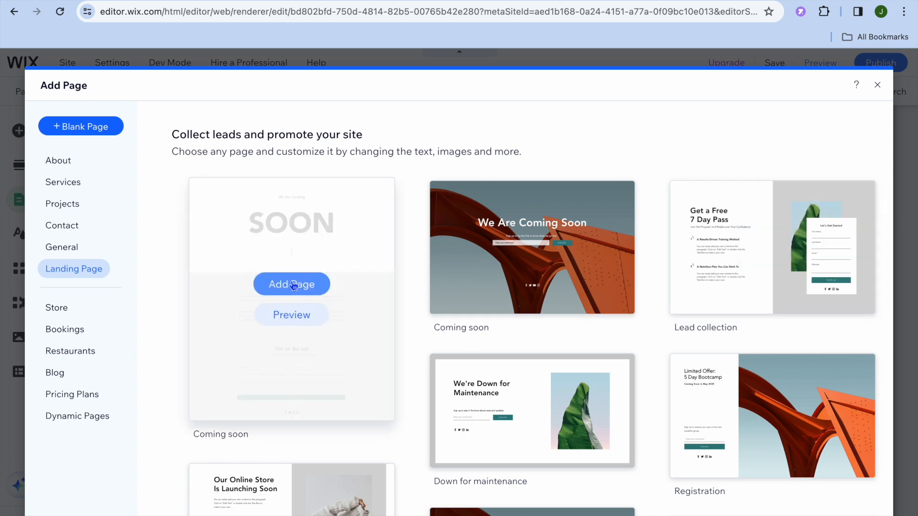
pyautogui.scroll(-6, 294, 285)
pyautogui.scroll(4, 294, 286)
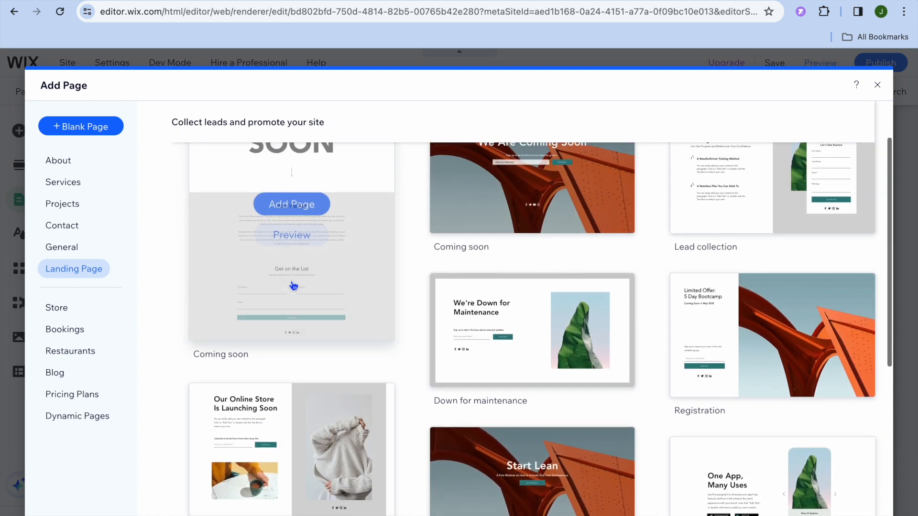
pyautogui.scroll(1, 294, 285)
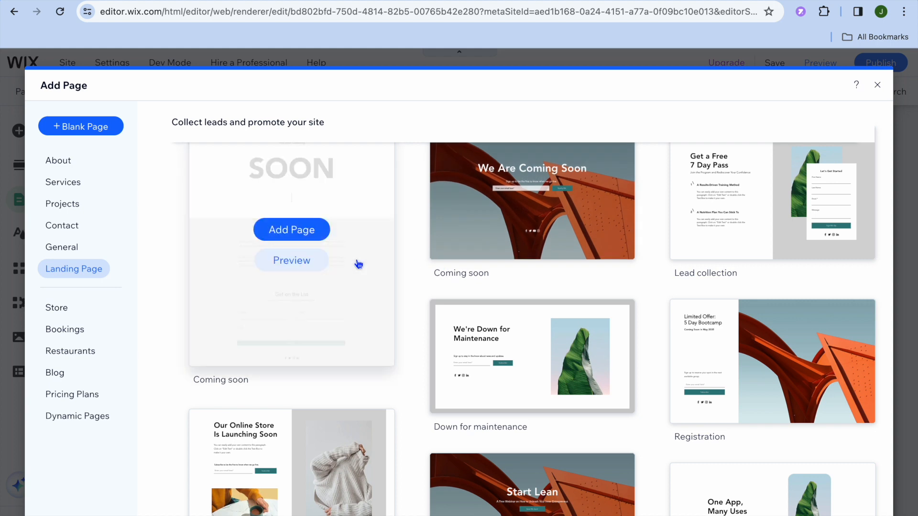
pyautogui.click(301, 232)
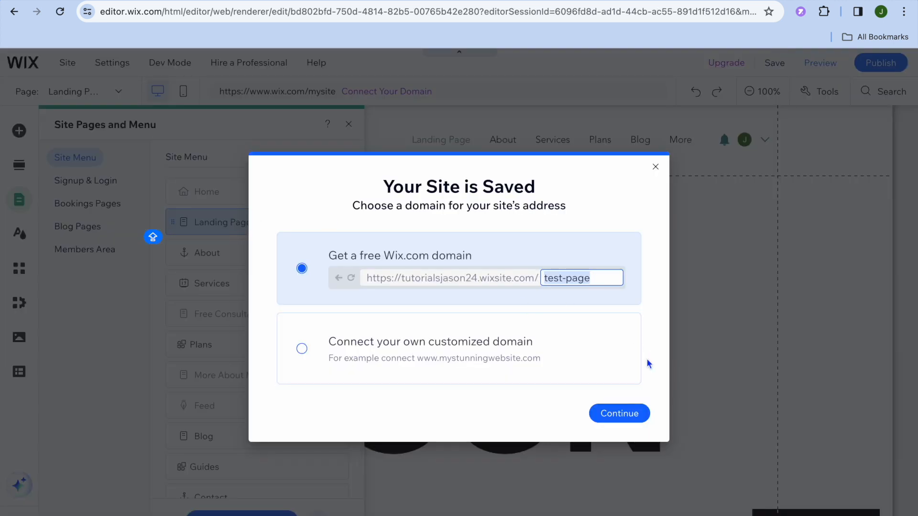
pyautogui.click(618, 413)
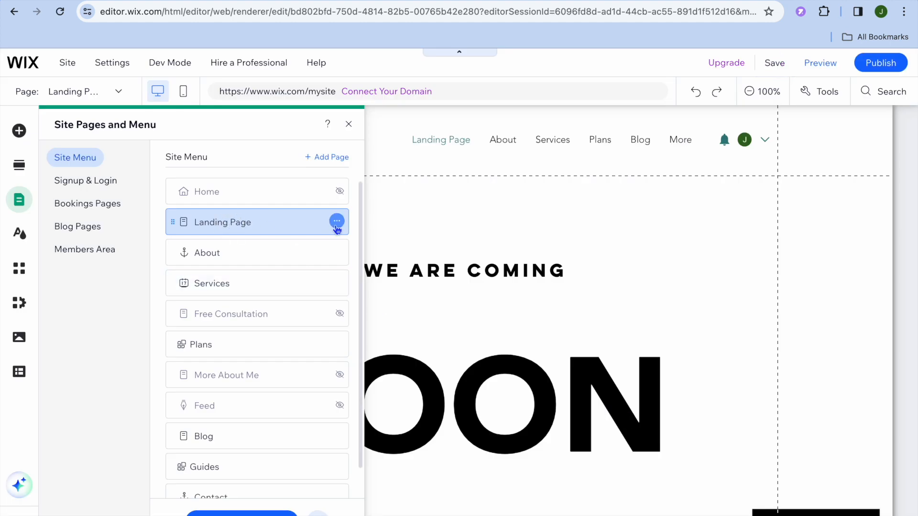
# - Open the new page's name for renaming and confirm it as Landing Page
pyautogui.click(337, 223)
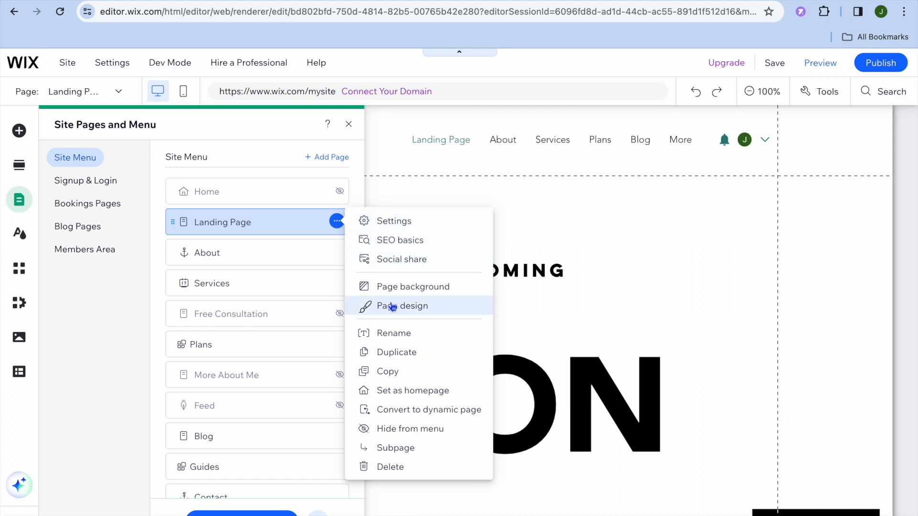
pyautogui.click(393, 335)
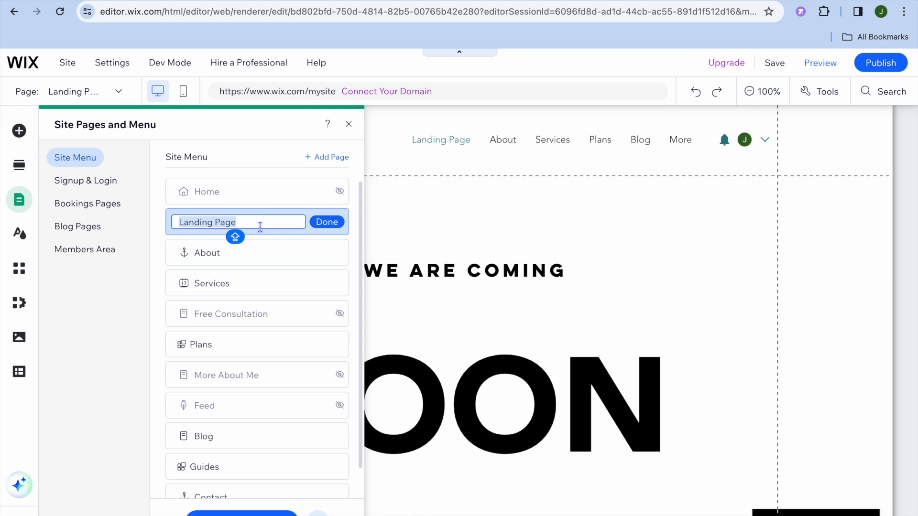
pyautogui.click(324, 223)
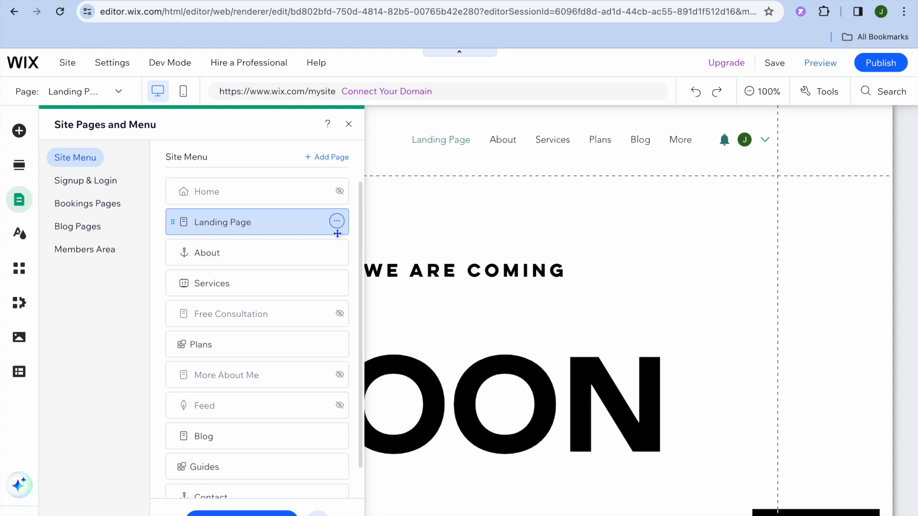
# - Set the Landing Page as the site's homepage and close the page management view
pyautogui.click(337, 222)
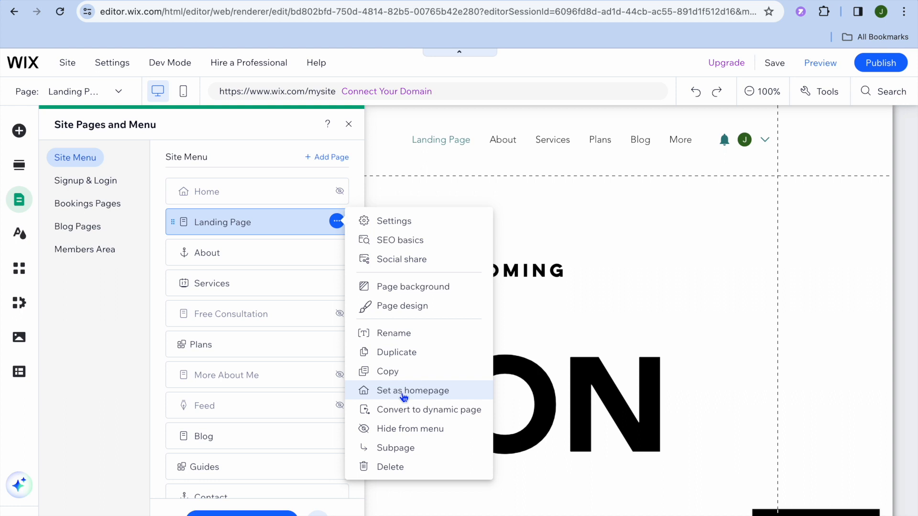
pyautogui.click(404, 392)
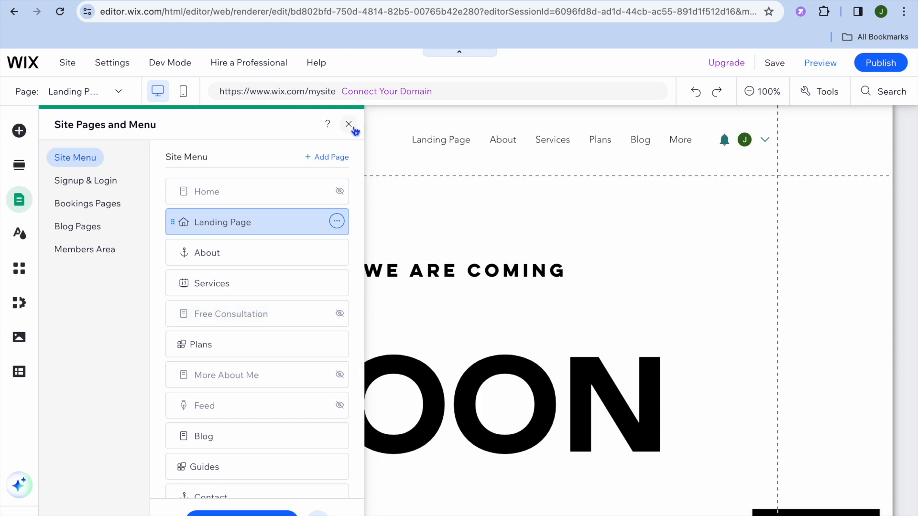
pyautogui.click(348, 124)
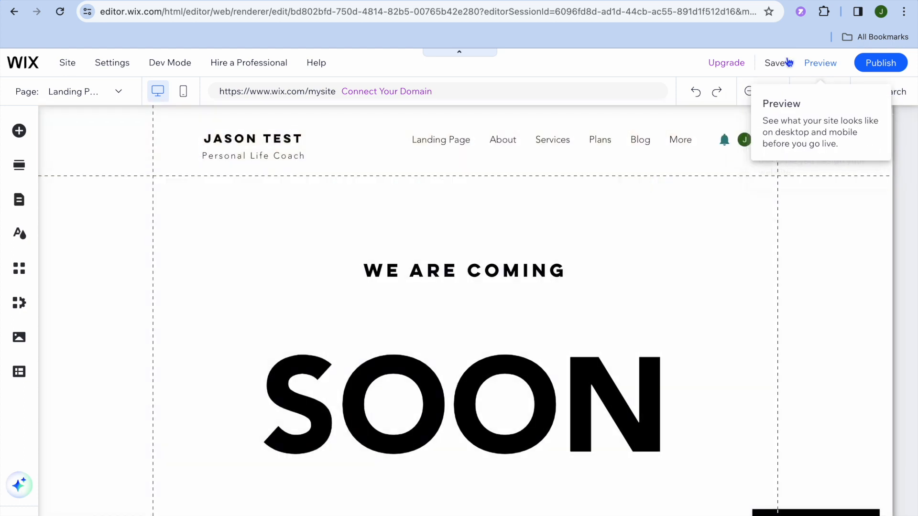
# - Save the site under the free Wix.com domain with the address ending test-page
pyautogui.click(788, 63)
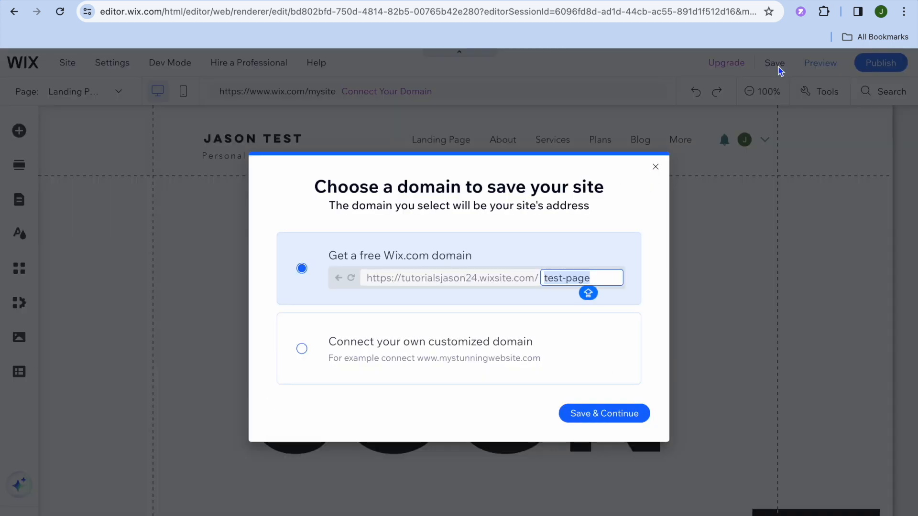
pyautogui.click(607, 416)
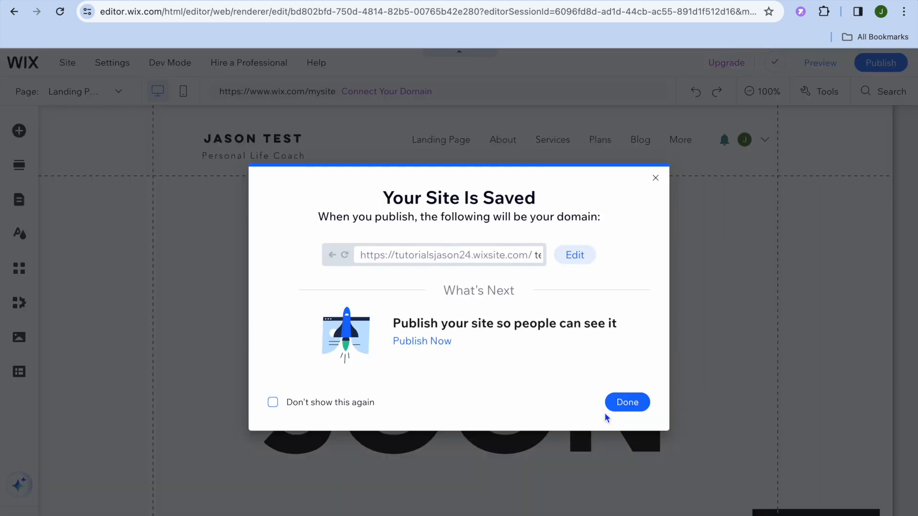
pyautogui.click(624, 405)
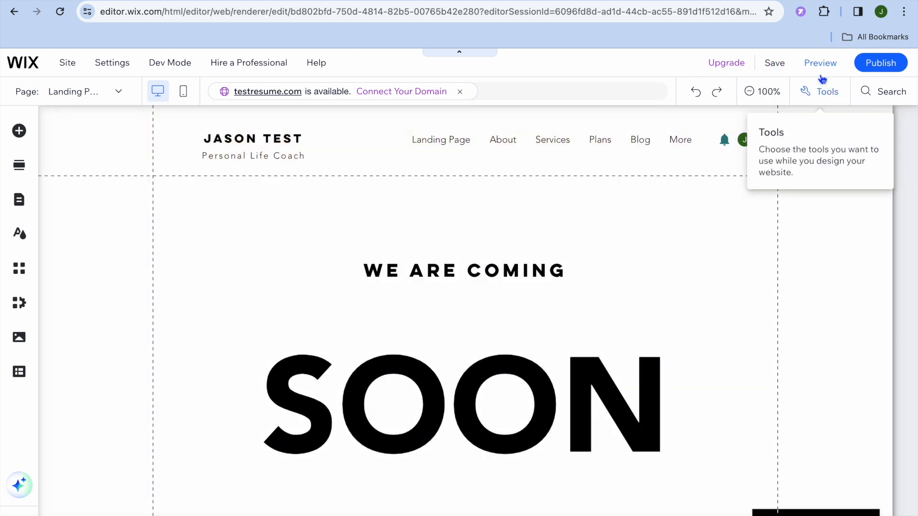
# - Preview the site, look through the landing page from its heading to the contact form, and return to editing
pyautogui.click(820, 63)
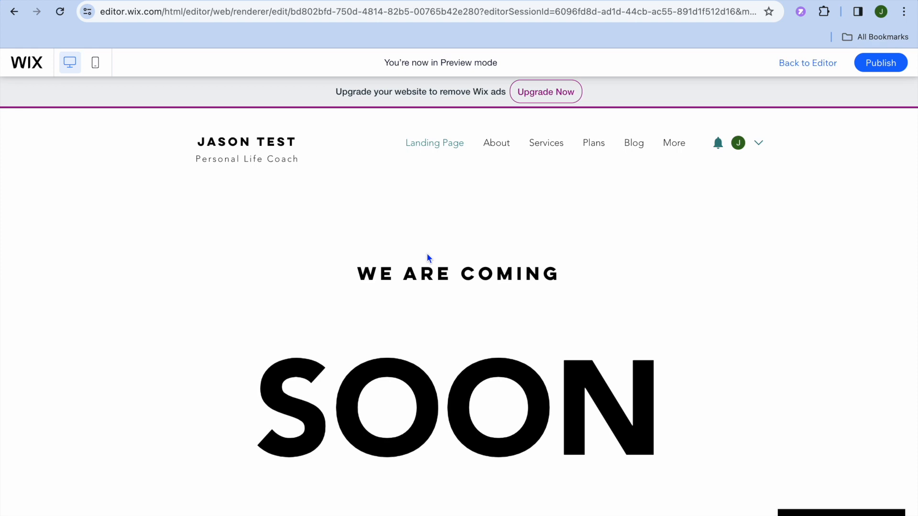
pyautogui.scroll(-10, 428, 258)
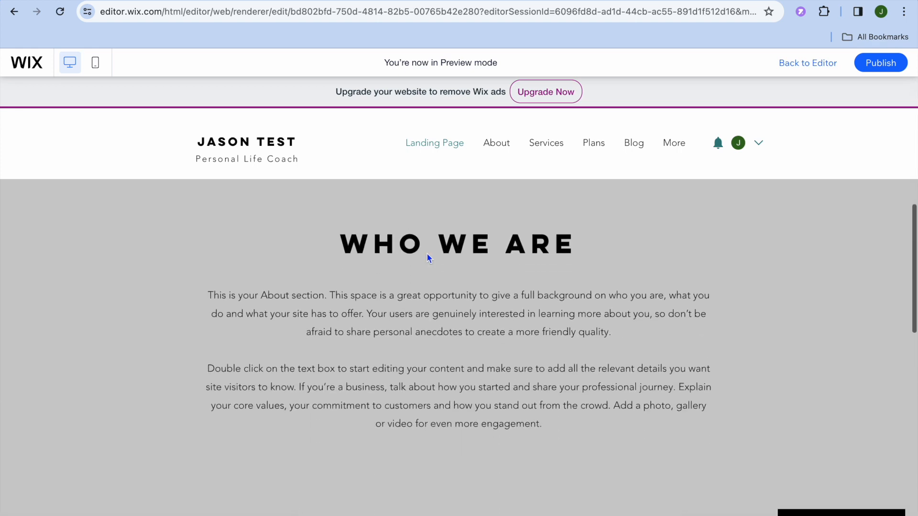
pyautogui.scroll(10, 428, 258)
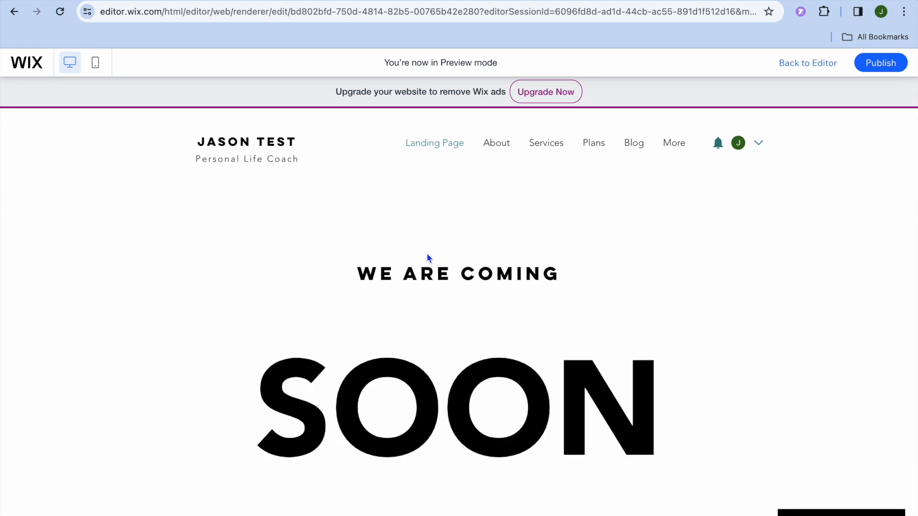
pyautogui.scroll(-15, 427, 258)
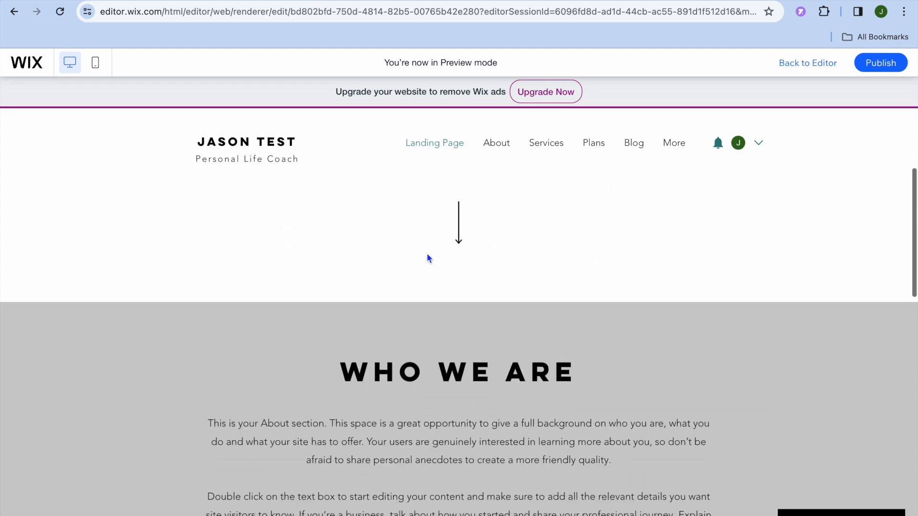
pyautogui.scroll(-3, 428, 258)
pyautogui.scroll(2, 427, 253)
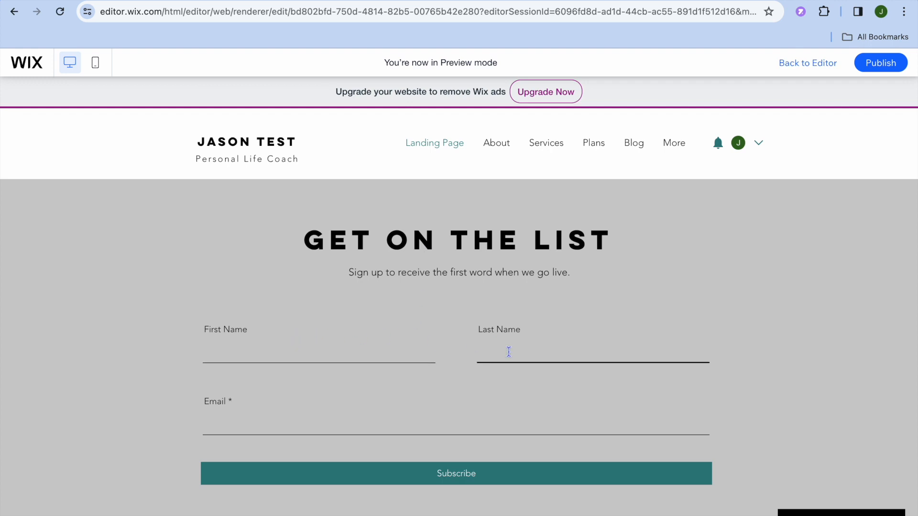
pyautogui.scroll(-5, 358, 413)
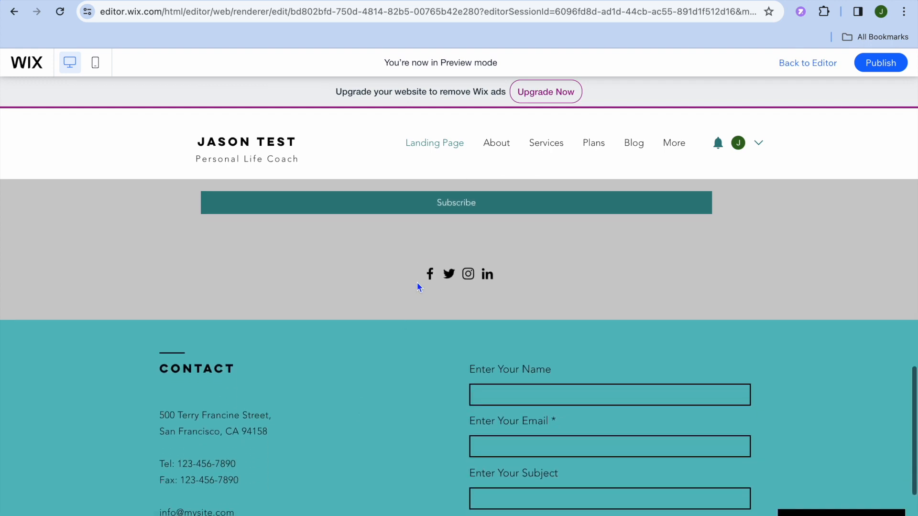
pyautogui.scroll(15, 390, 357)
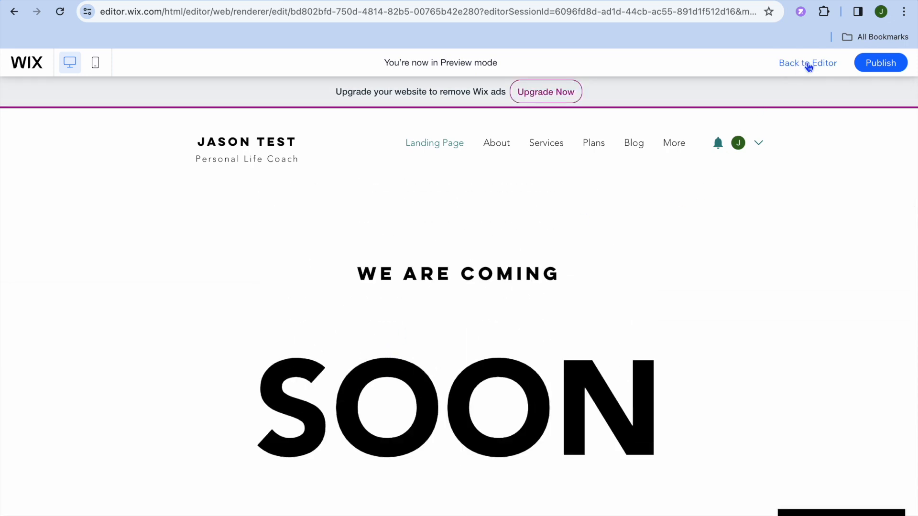
pyautogui.click(807, 64)
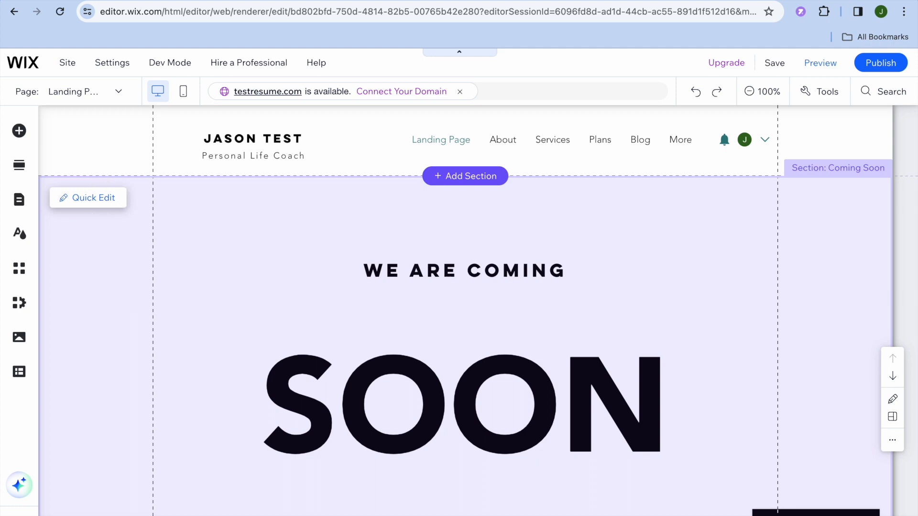
# - Change the Coming Soon section's background to the light cyan theme color #BAFCFF
pyautogui.click(107, 203)
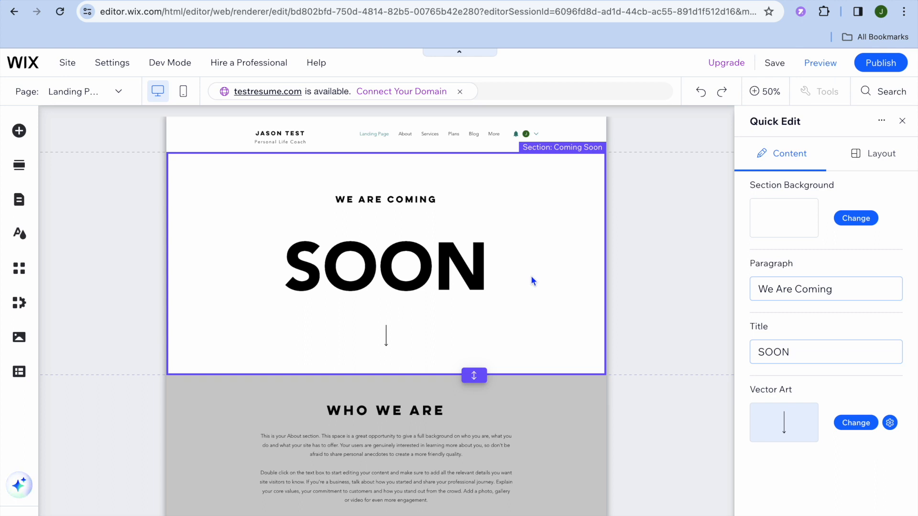
pyautogui.click(853, 220)
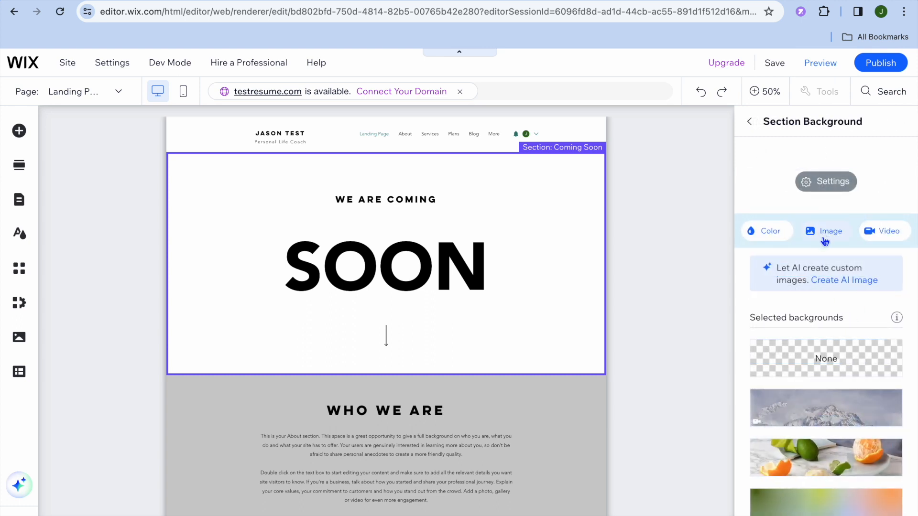
pyautogui.click(769, 232)
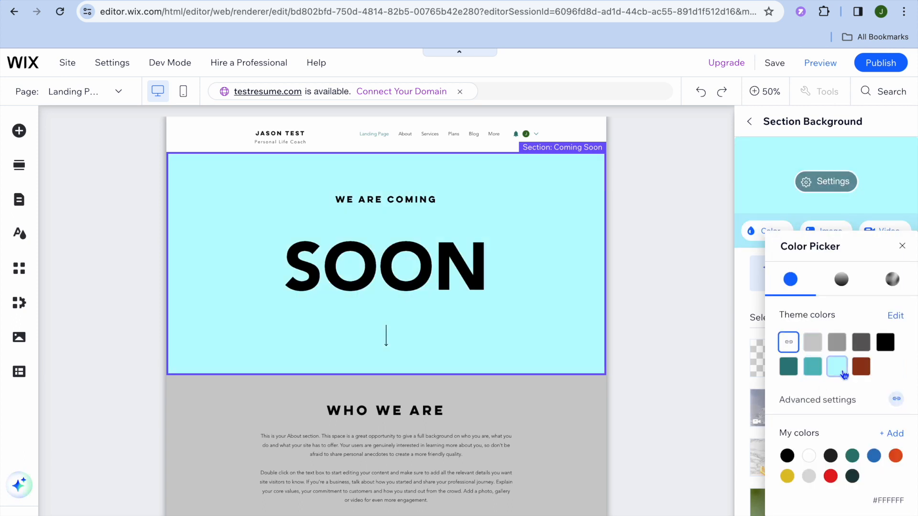
pyautogui.click(838, 369)
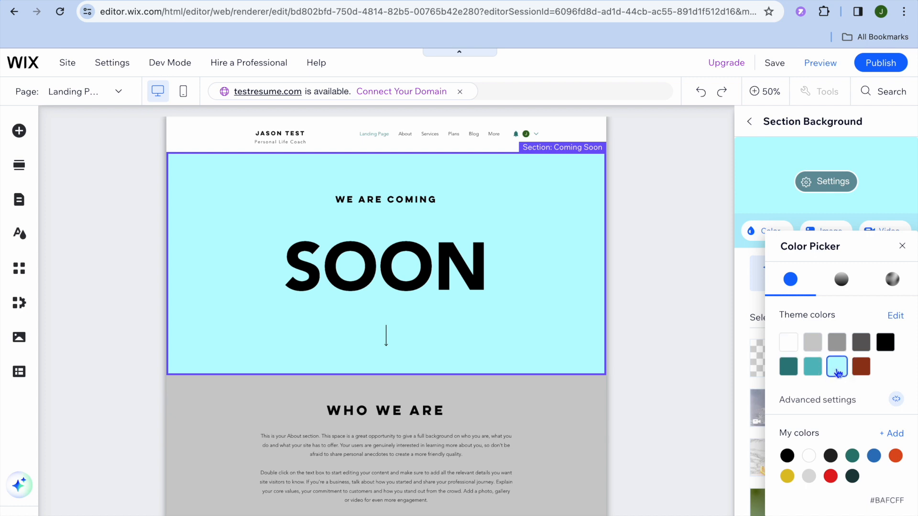
pyautogui.click(902, 247)
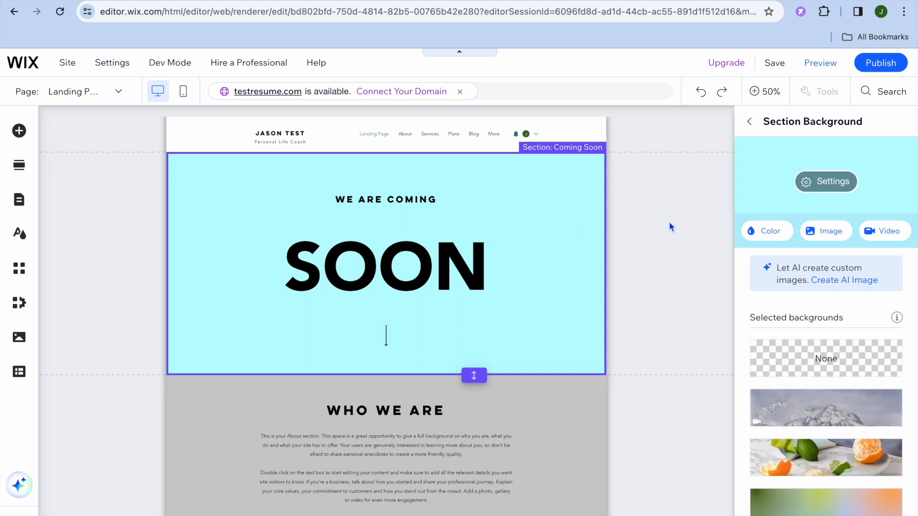
pyautogui.click(749, 121)
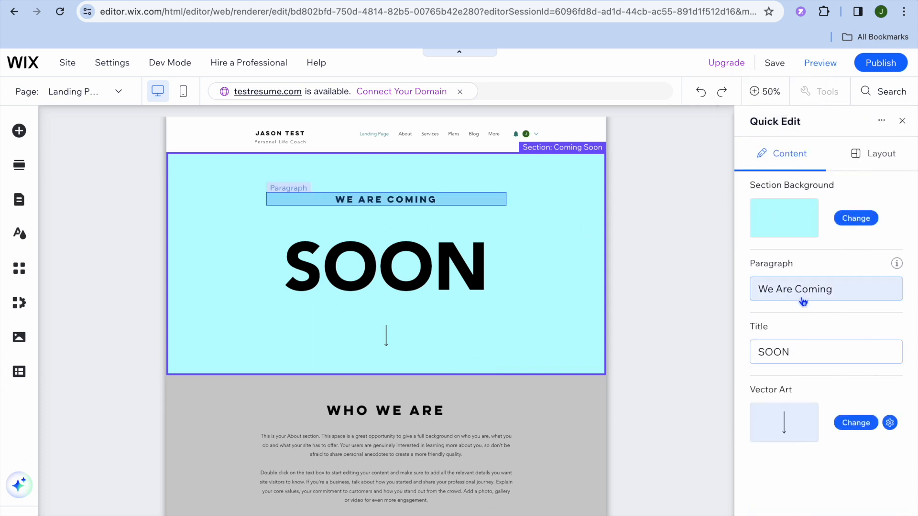
# - Examine the text editing options for the Coming Soon section's paragraph and title, and the About section's editable content
pyautogui.click(820, 289)
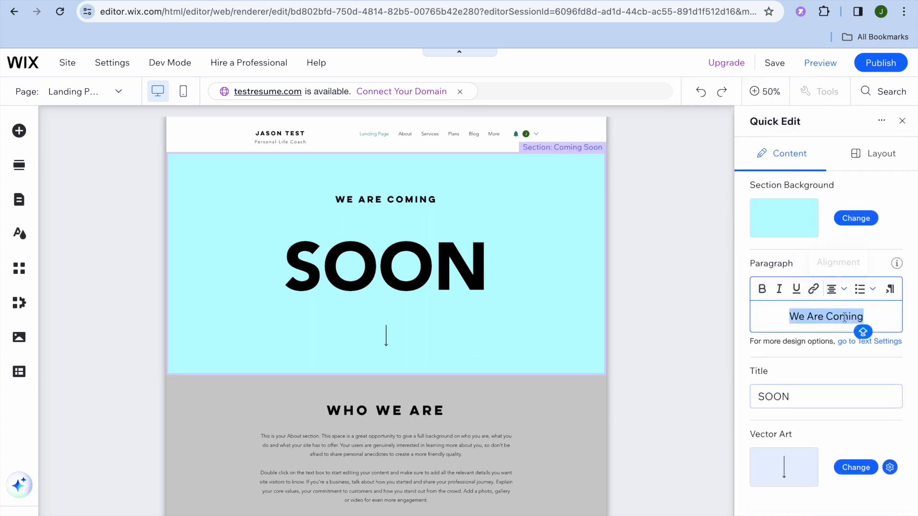
pyautogui.click(782, 402)
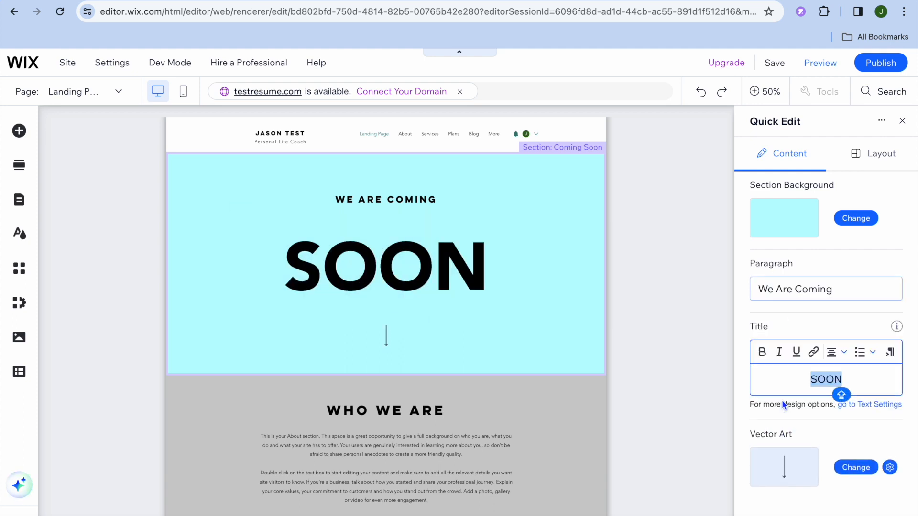
pyautogui.click(506, 440)
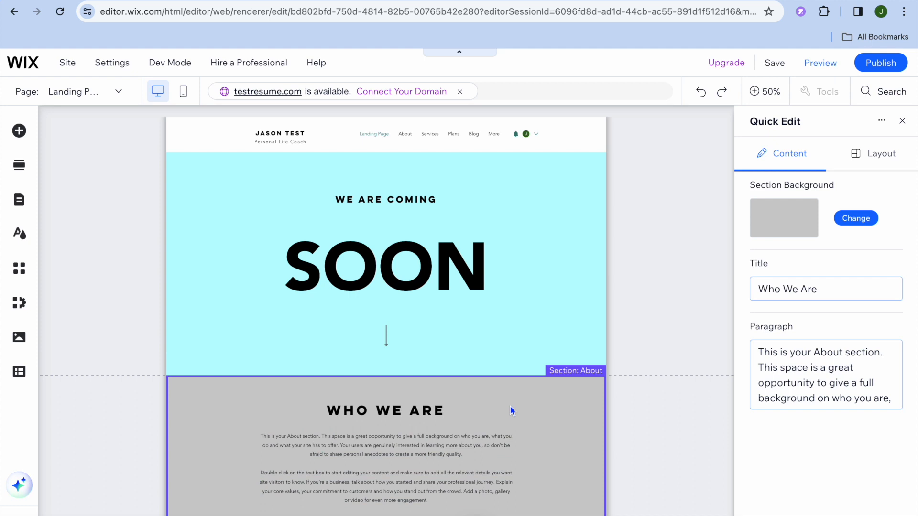
# - Select the Get on the List contact section and look through its editable title, paragraph, form fields and social bar
pyautogui.scroll(-6, 510, 410)
pyautogui.scroll(-1, 510, 408)
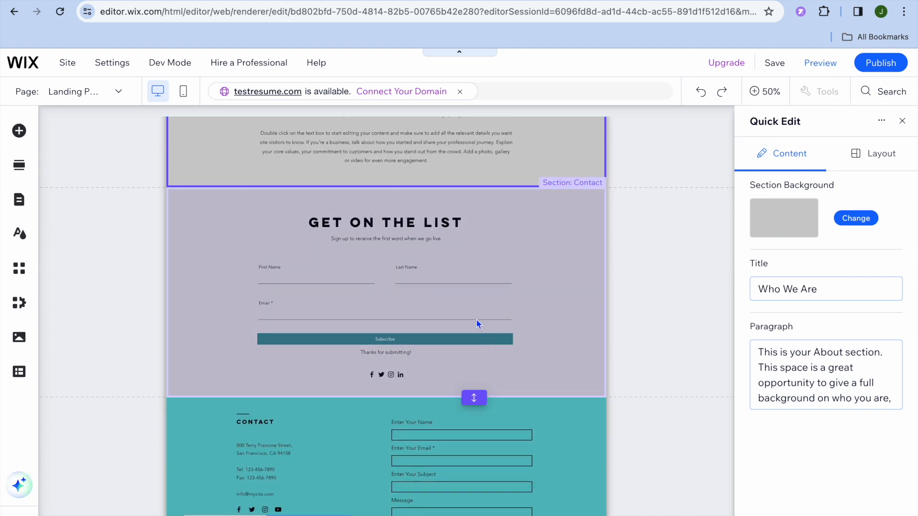
pyautogui.click(486, 238)
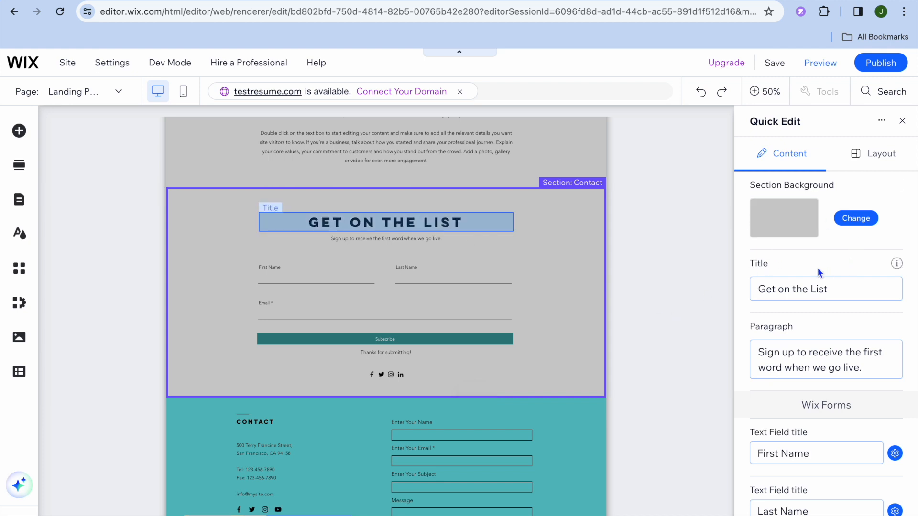
pyautogui.scroll(-1, 817, 267)
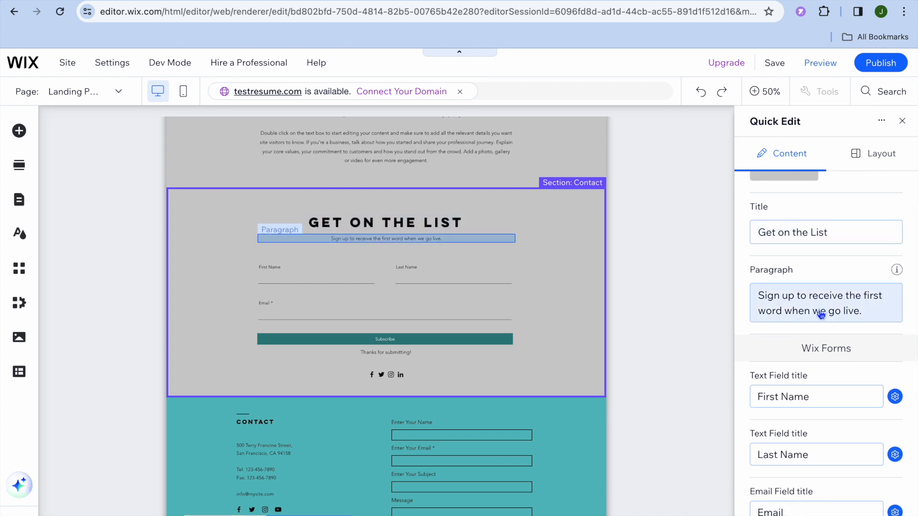
pyautogui.scroll(-3, 820, 314)
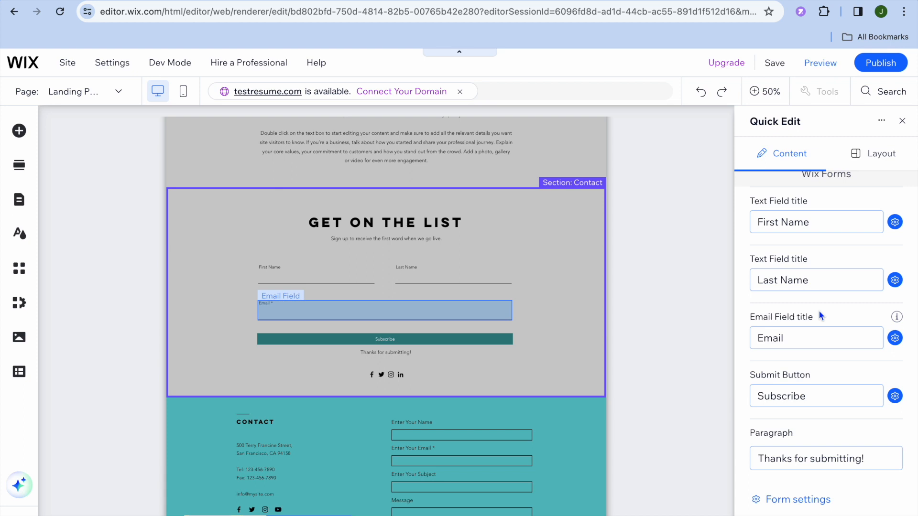
pyautogui.scroll(-2, 818, 311)
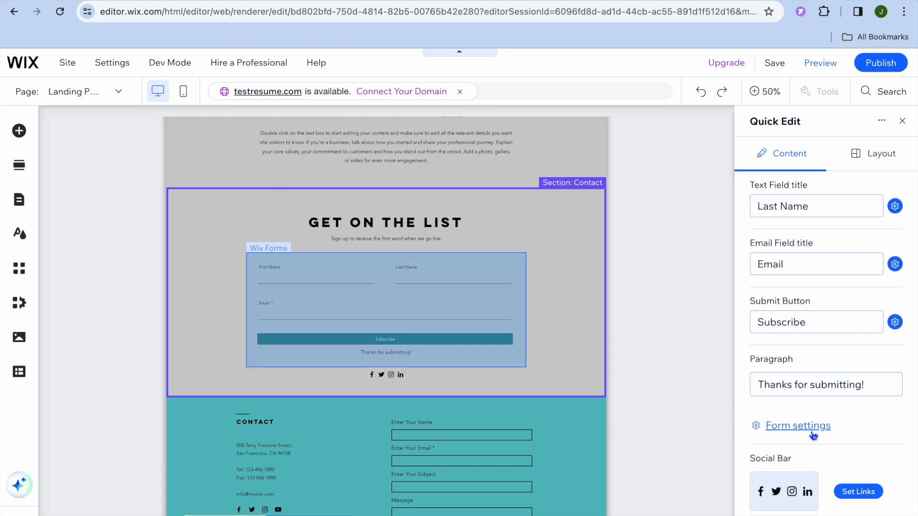
# - Open the contact section's form settings, review the Payment, Settings, Conditions and Automations pages, and close them
pyautogui.click(802, 426)
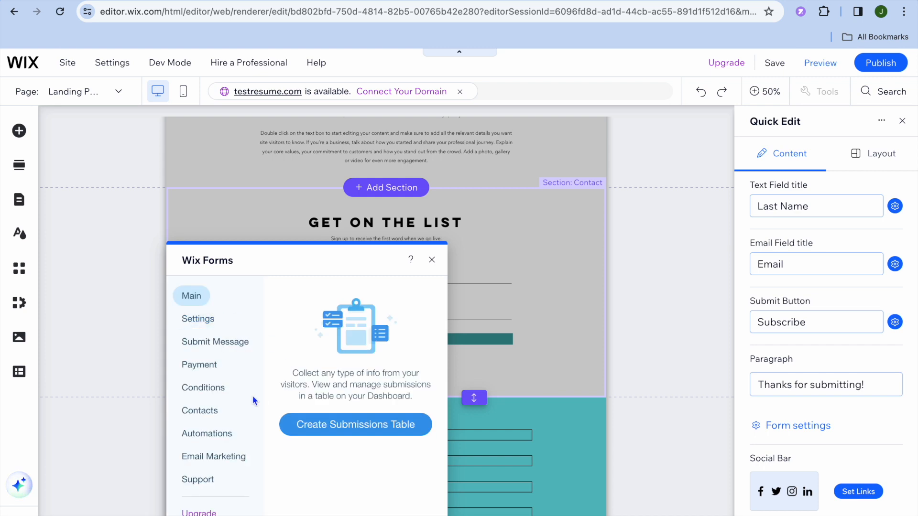
pyautogui.click(196, 365)
pyautogui.click(208, 321)
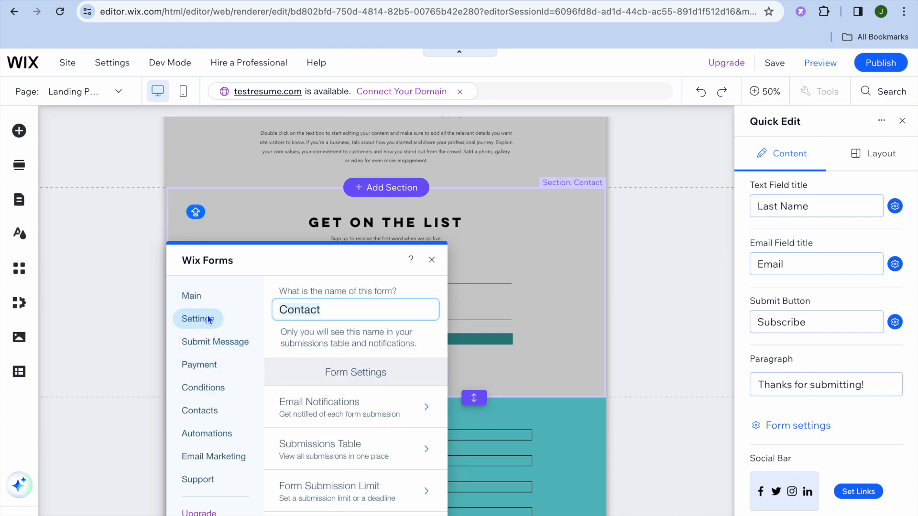
pyautogui.scroll(-1, 361, 349)
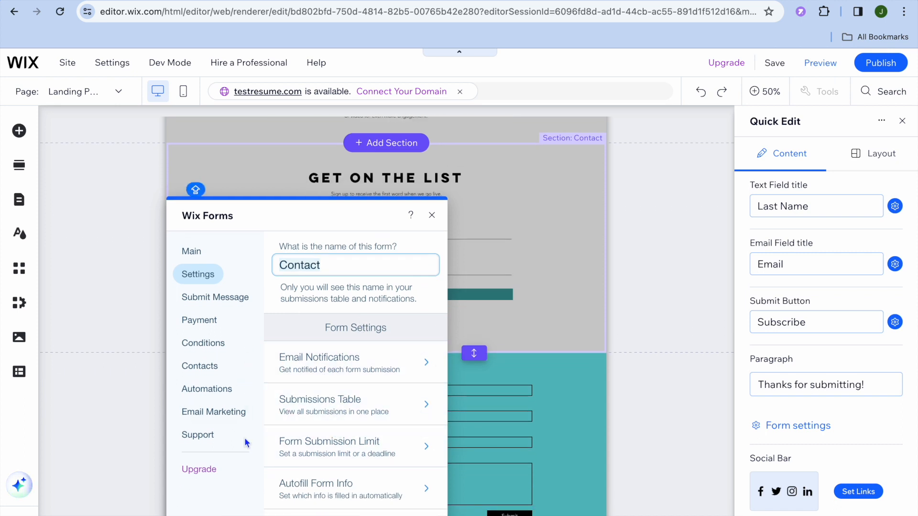
pyautogui.click(220, 348)
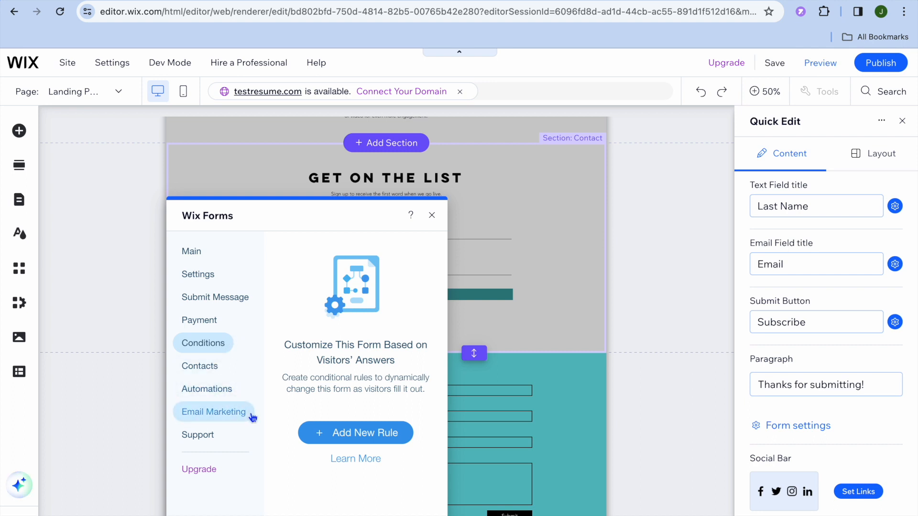
pyautogui.click(213, 395)
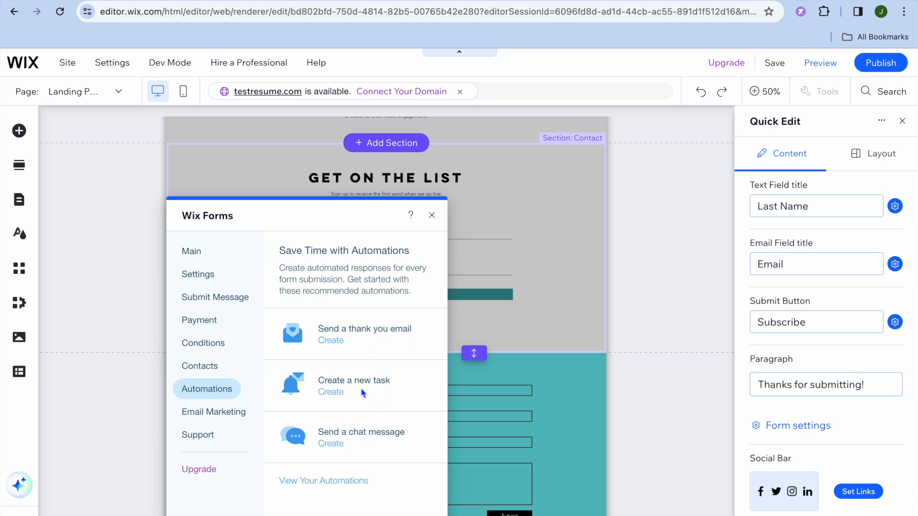
pyautogui.click(433, 218)
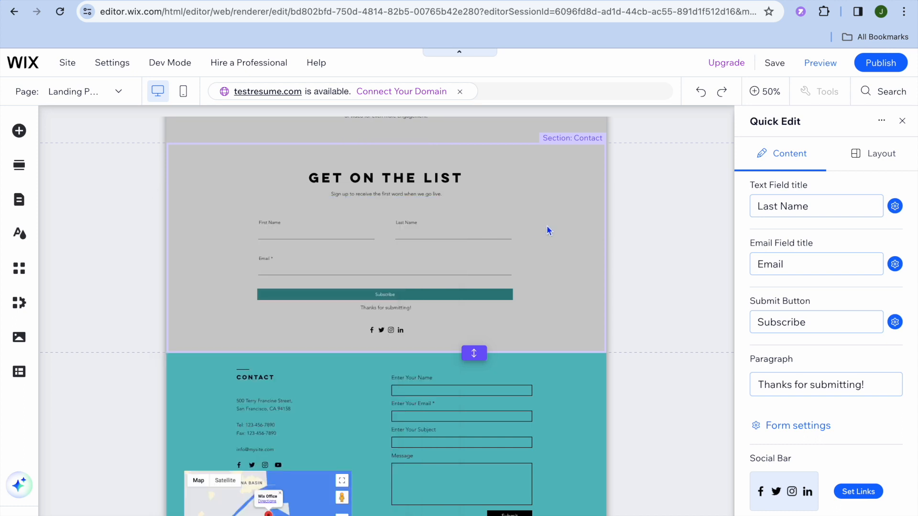